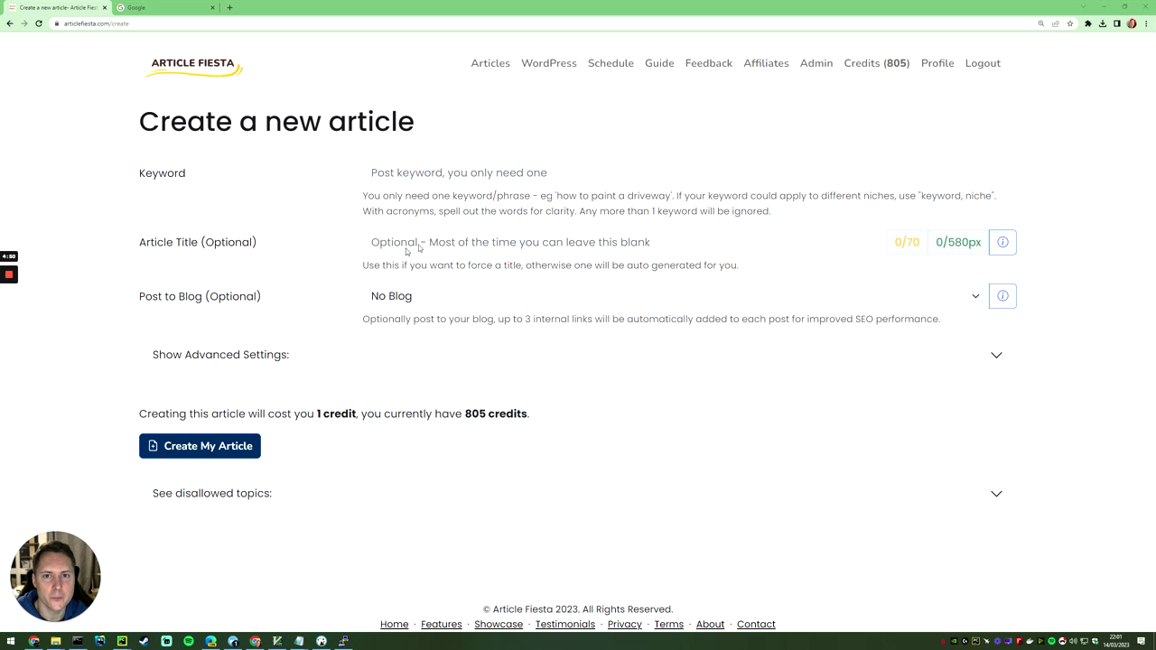
Check the Article Title field's 0/70 character counter and 580px width limit.
left_click(478, 252)
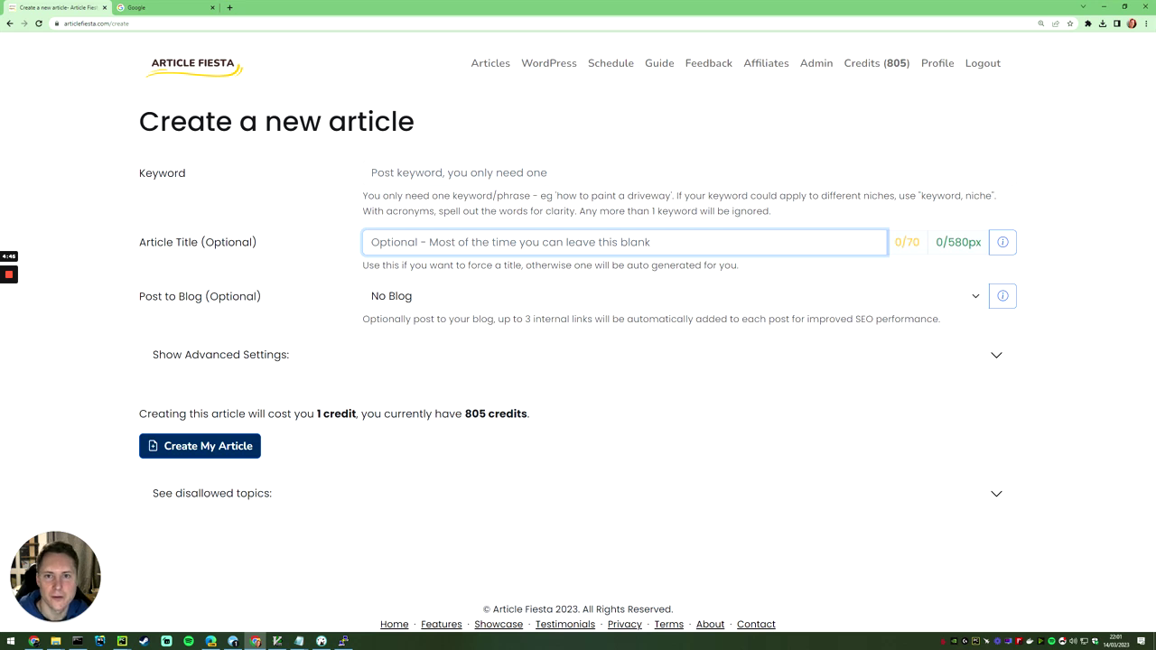
left_click_drag(921, 244, 894, 245)
left_click(895, 245)
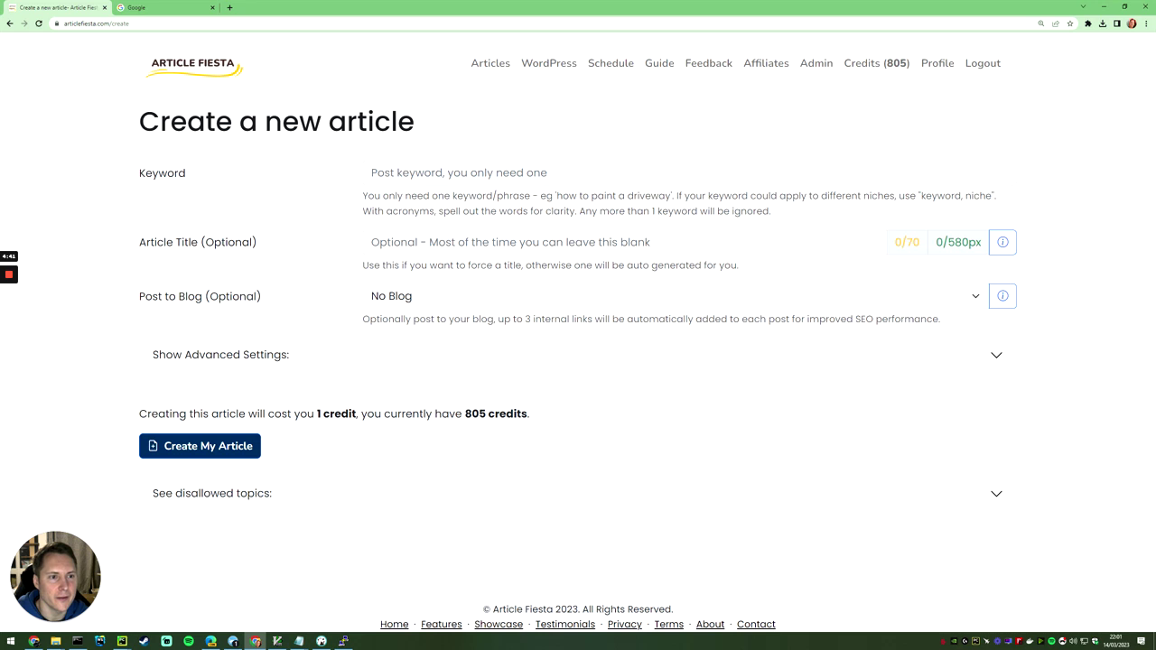
double_click(913, 242)
left_click(913, 242)
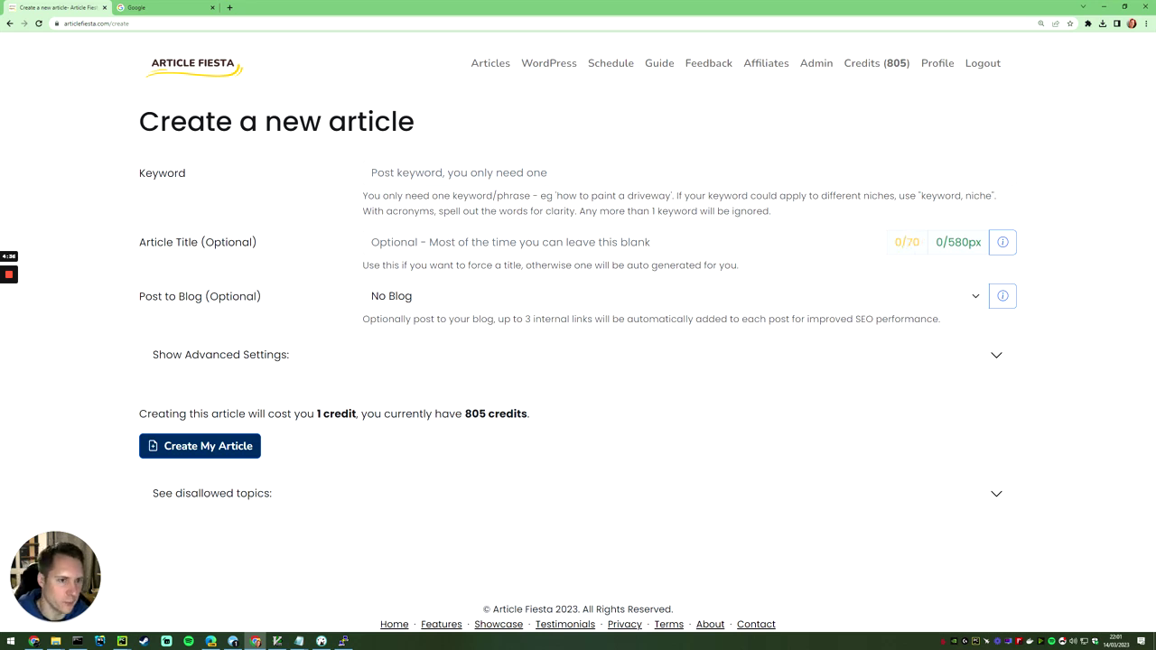
left_click_drag(947, 242, 983, 243)
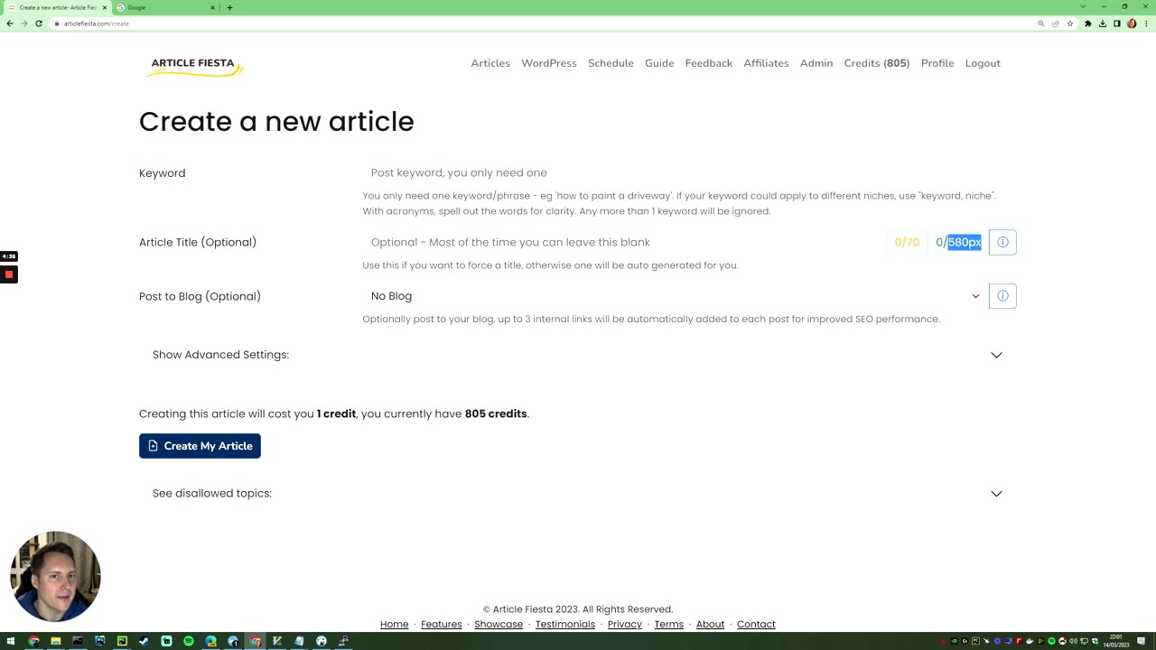
left_click(982, 243)
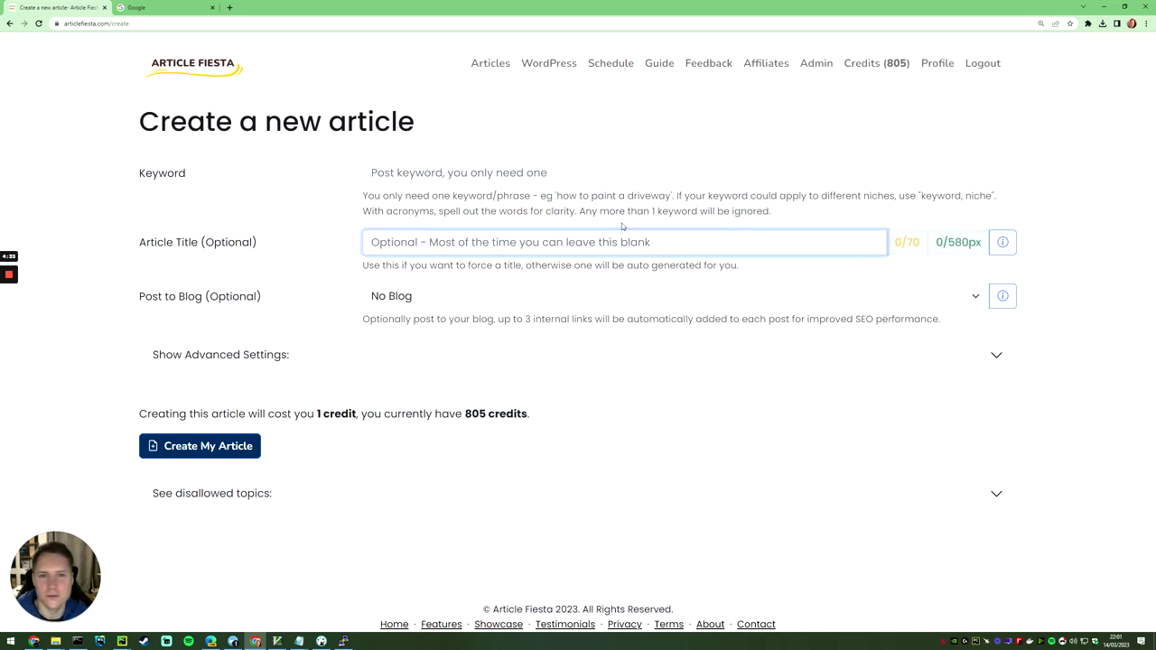
Search Google for 'dog food ingredients'.
left_click(175, 5)
left_click(423, 225)
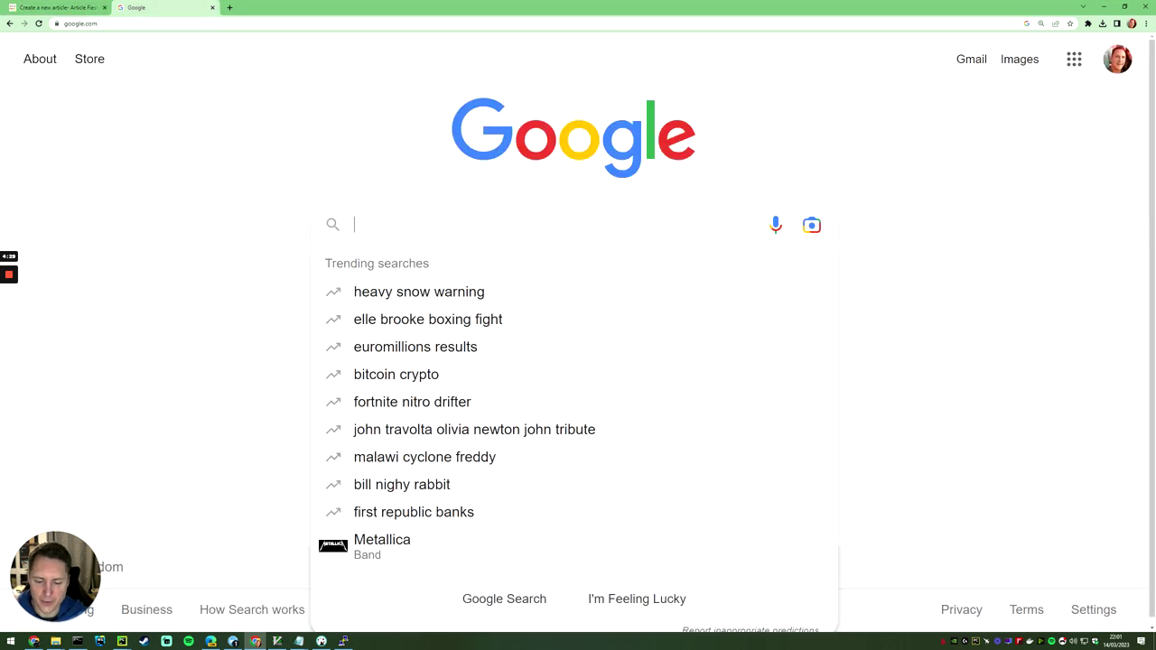
type("dog food ingredients")
key("Return")
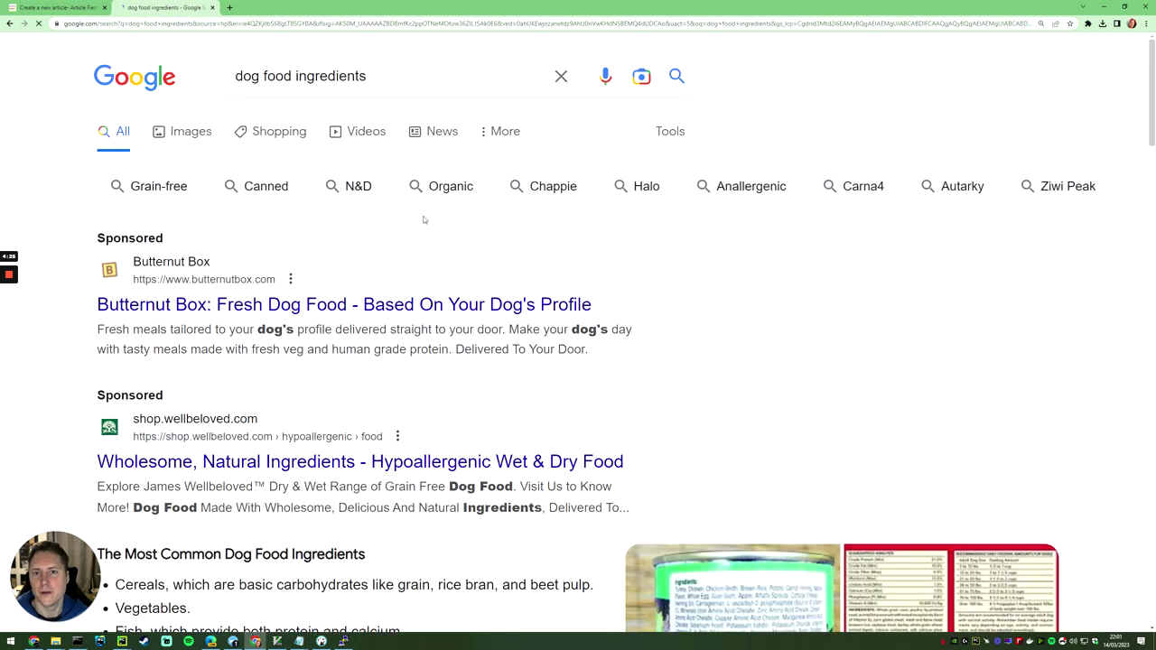
Skim the results, noting cut-off titles and 'All About Dog Food', then return to Article Fiesta.
scroll(424, 221, "down", 3)
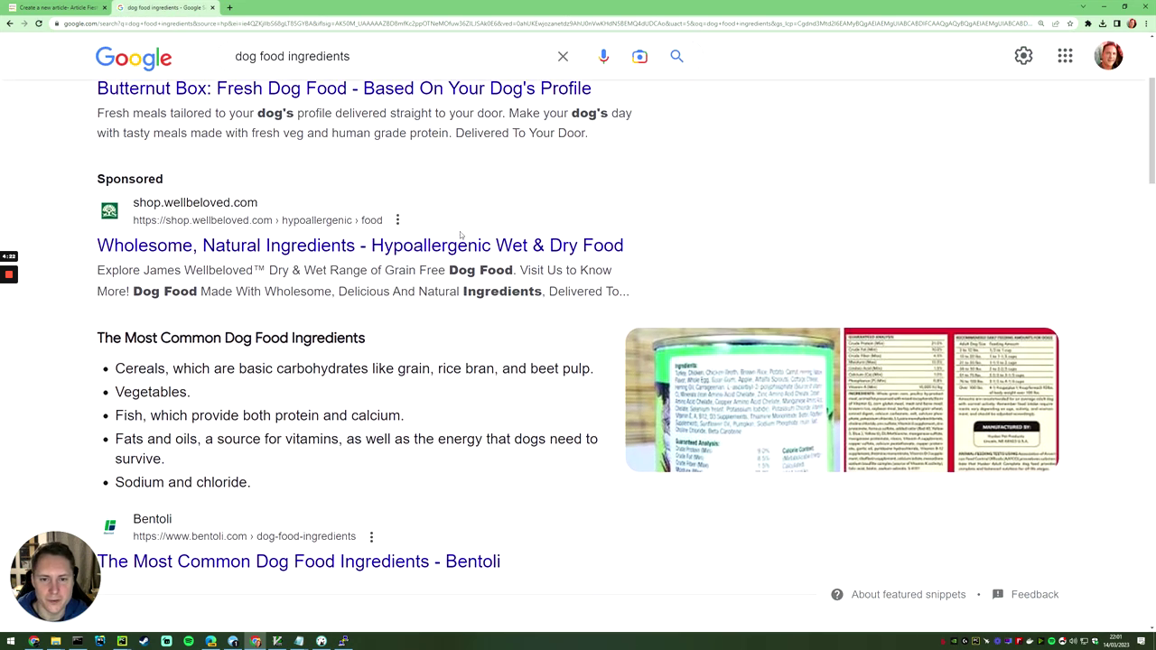
scroll(461, 235, "down", 5)
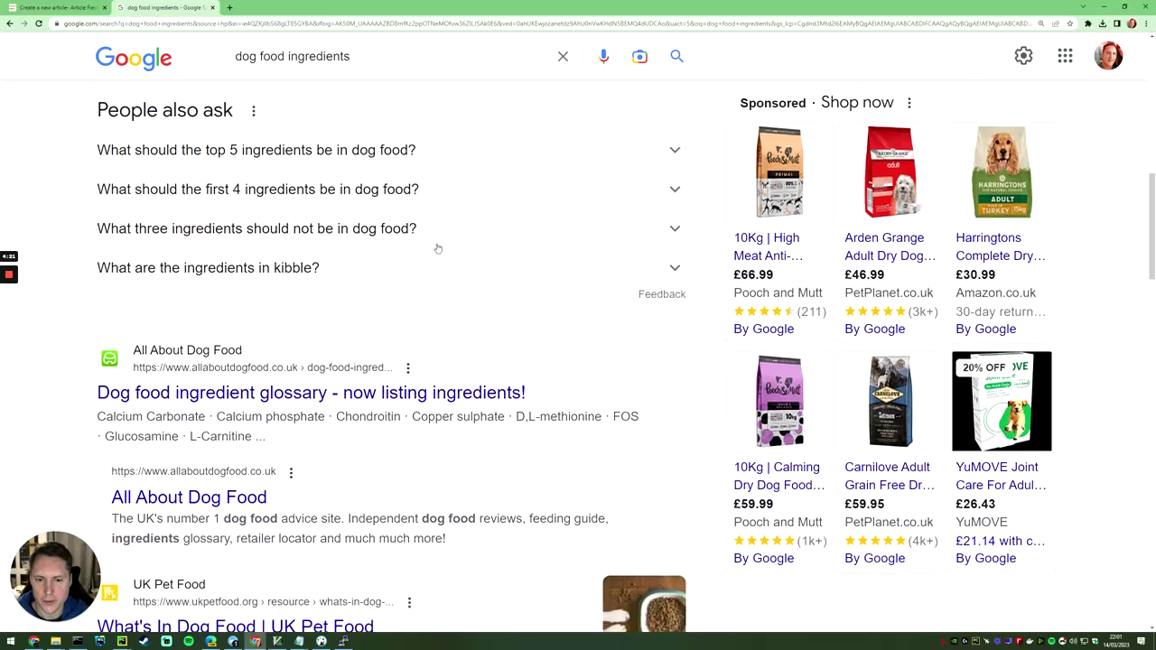
scroll(437, 247, "down", 5)
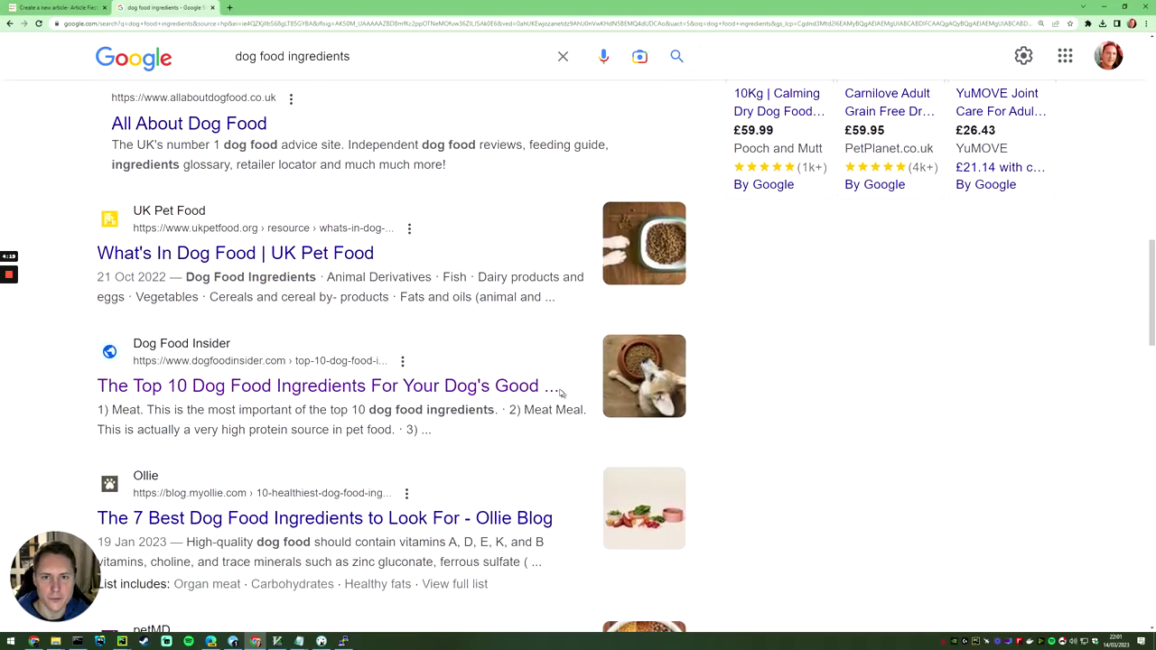
double_click(553, 387)
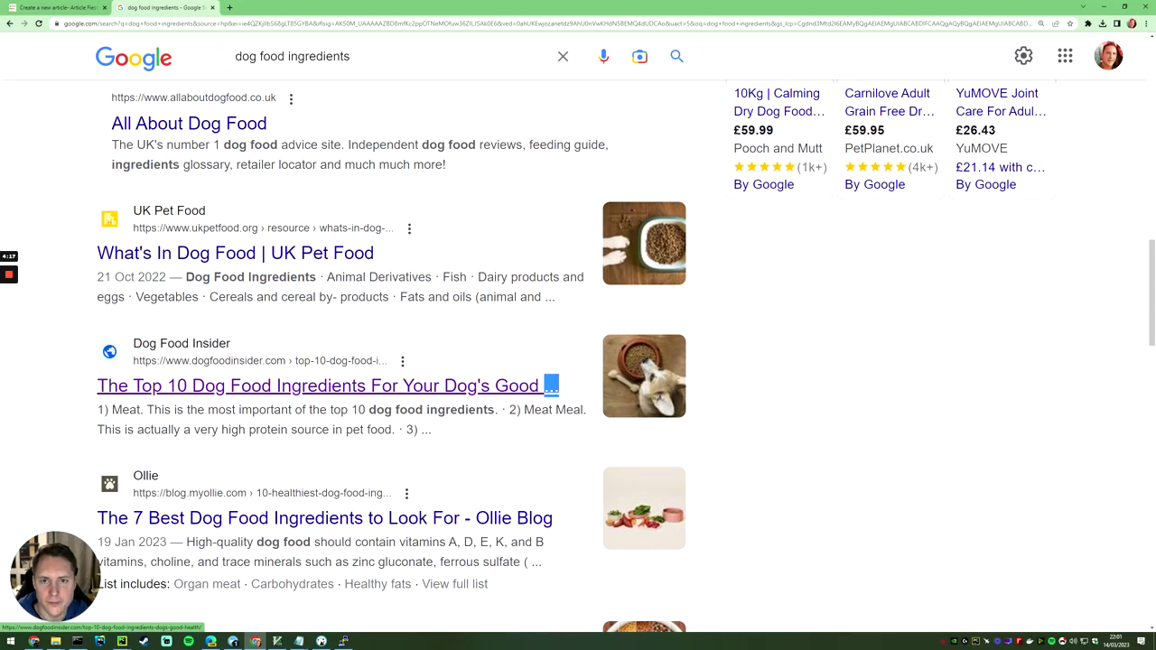
left_click(557, 399)
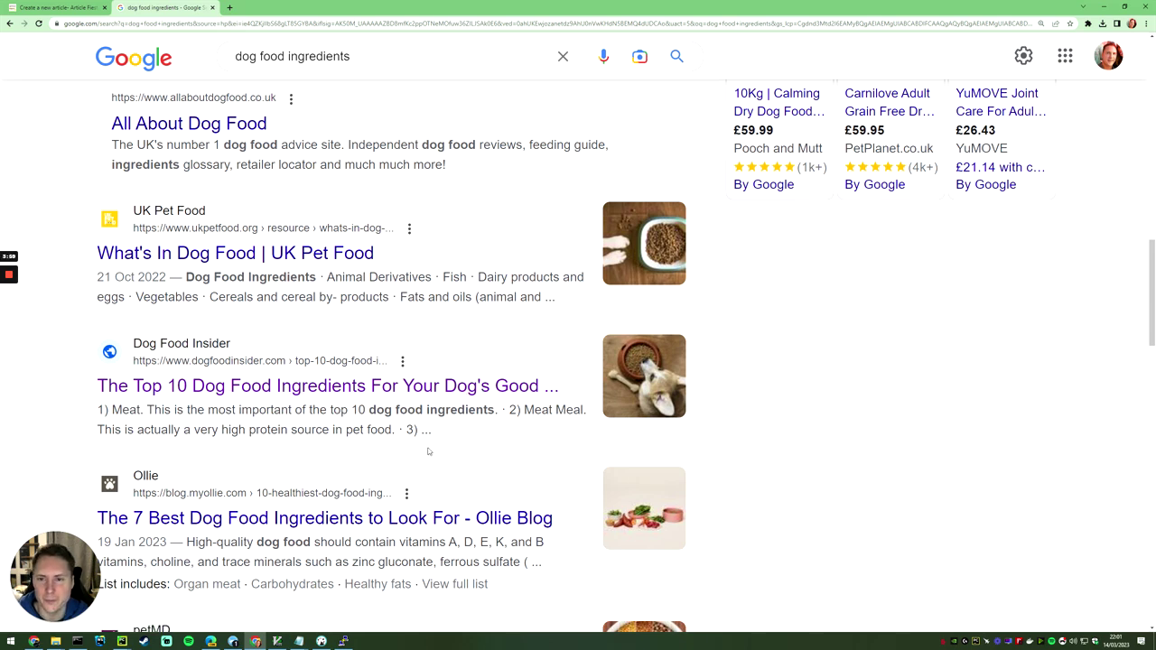
scroll(443, 465, "up", 1)
scroll(442, 469, "up", 8)
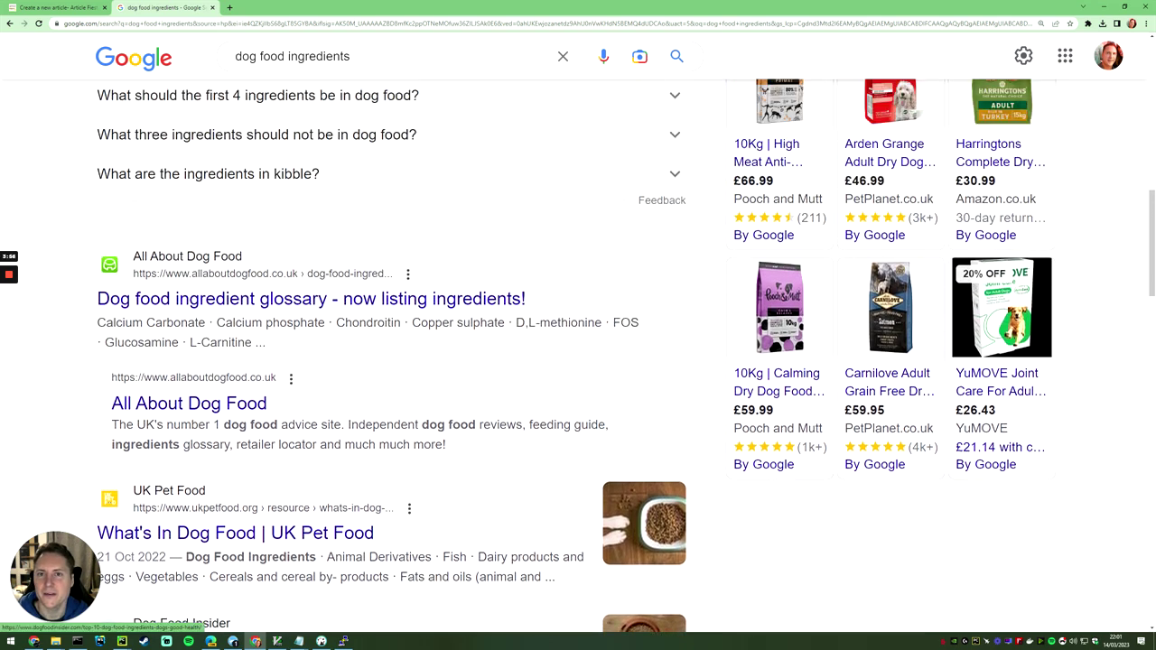
scroll(425, 463, "down", 7)
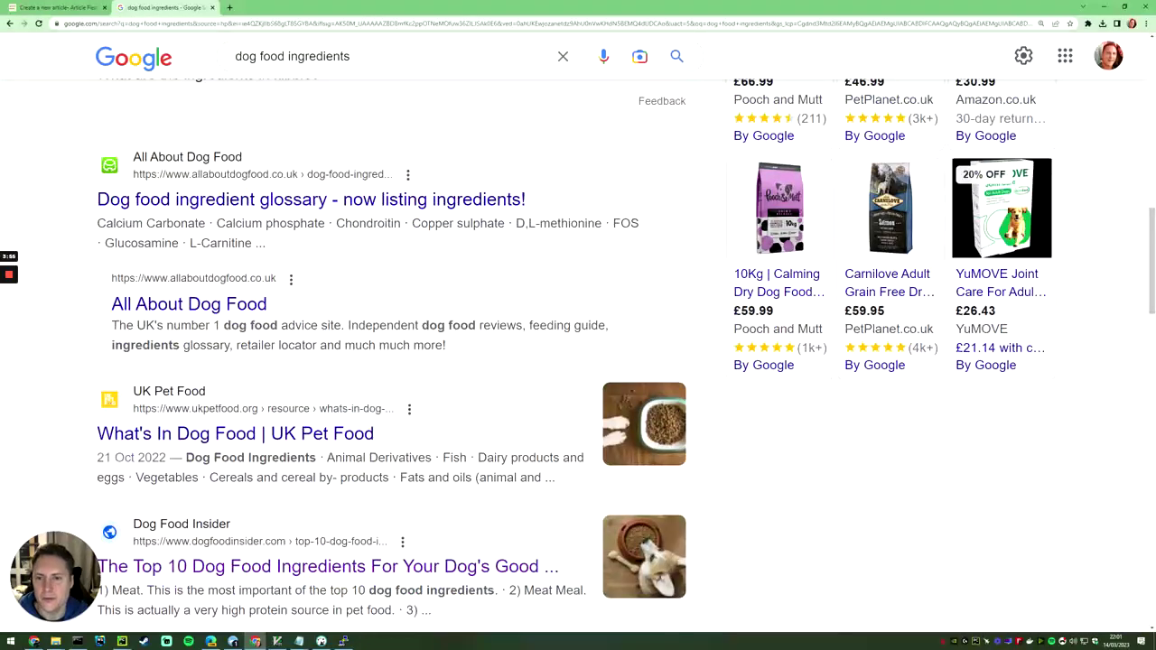
left_click_drag(302, 313, 110, 305)
left_click(308, 307)
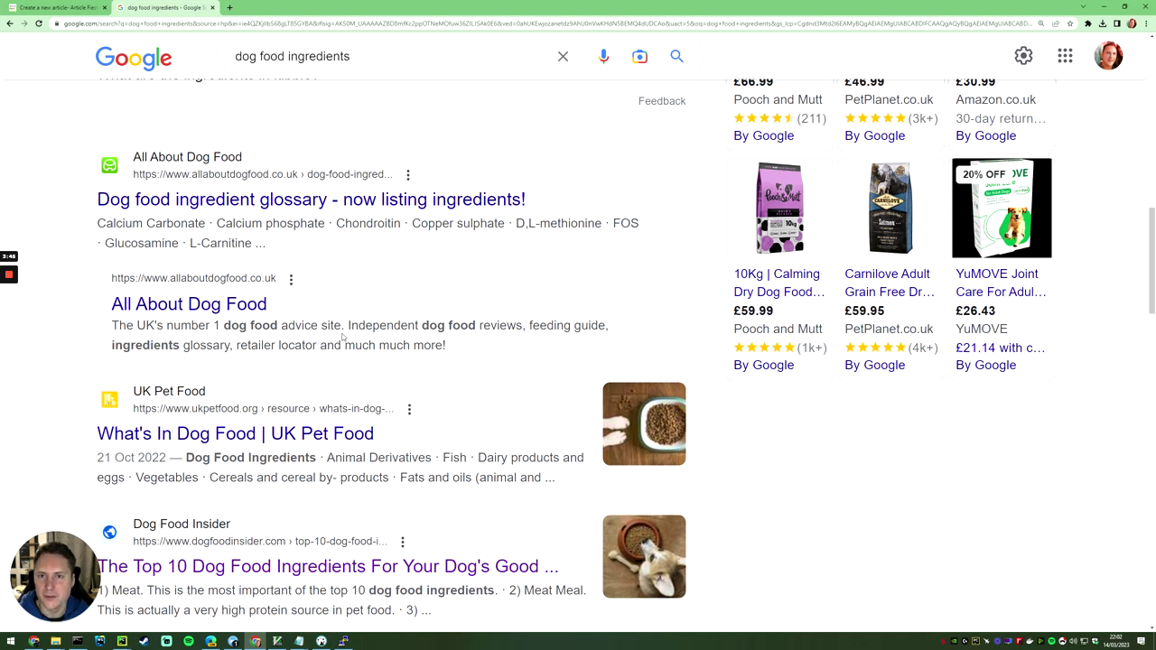
scroll(348, 339, "down", 1)
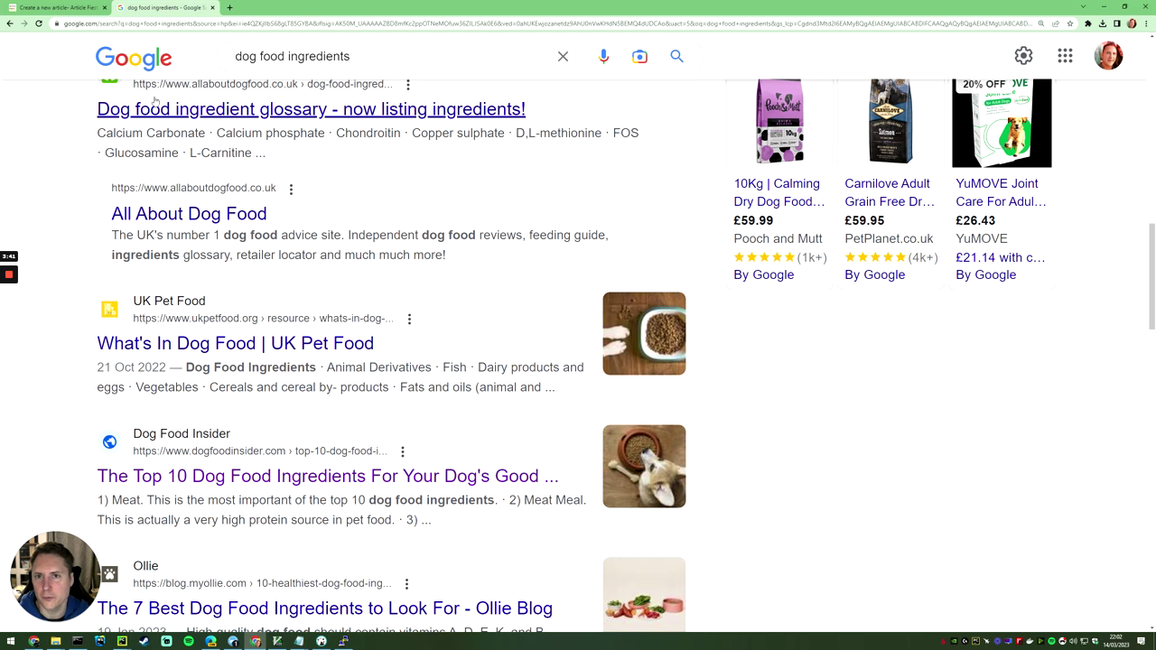
left_click(70, 8)
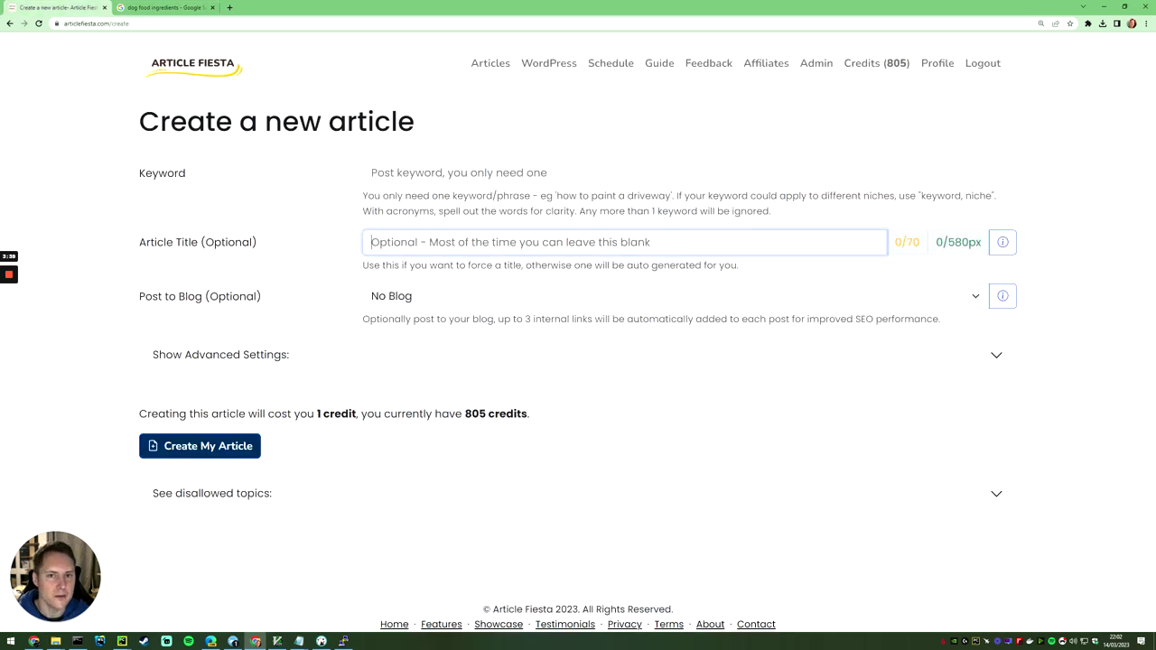
Type the title 'the best dog food ingredients for your dog in 2023 check your food now', fixing a typo.
type("t")
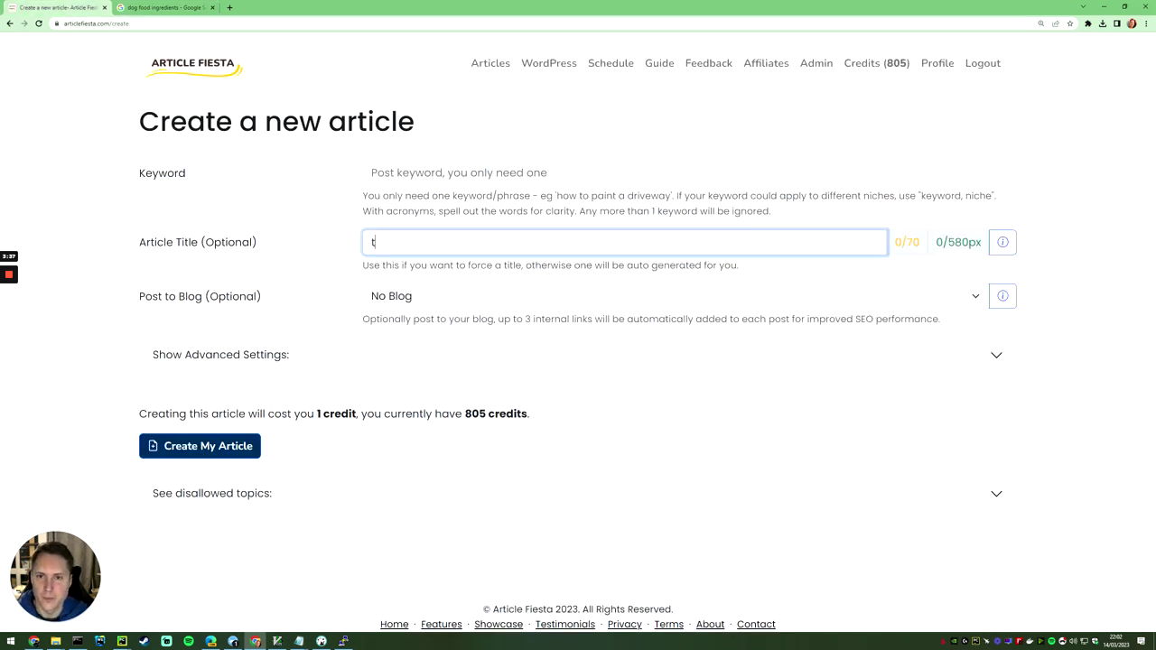
type("he best dog food ingrede")
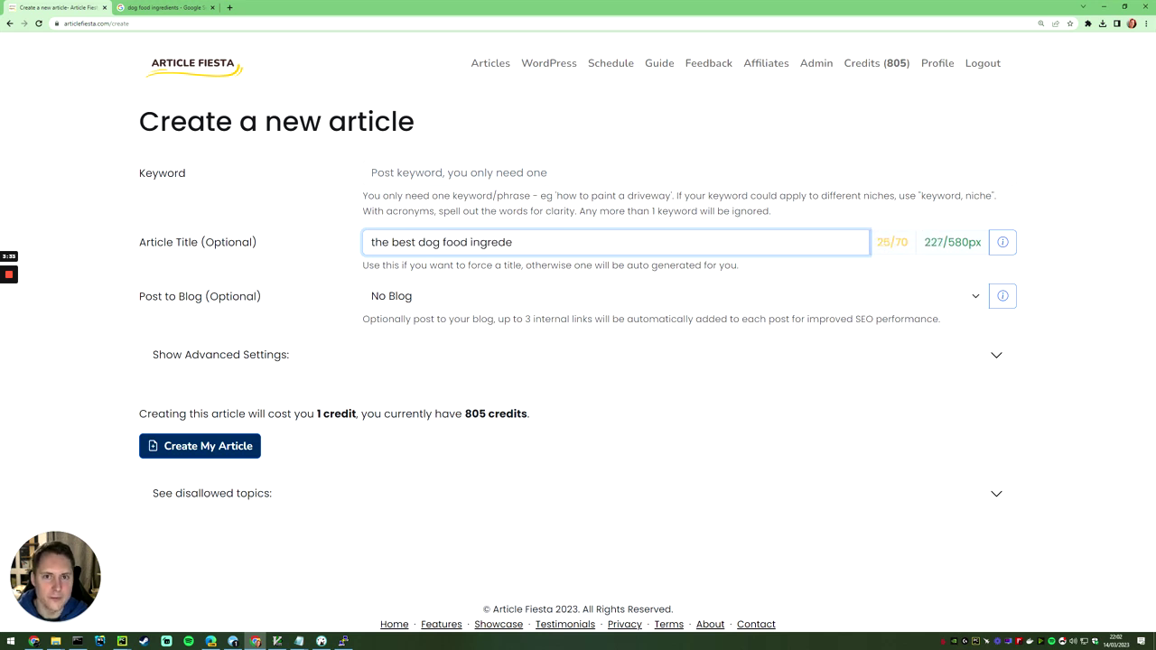
key("BackSpace")
type("ients for your dog")
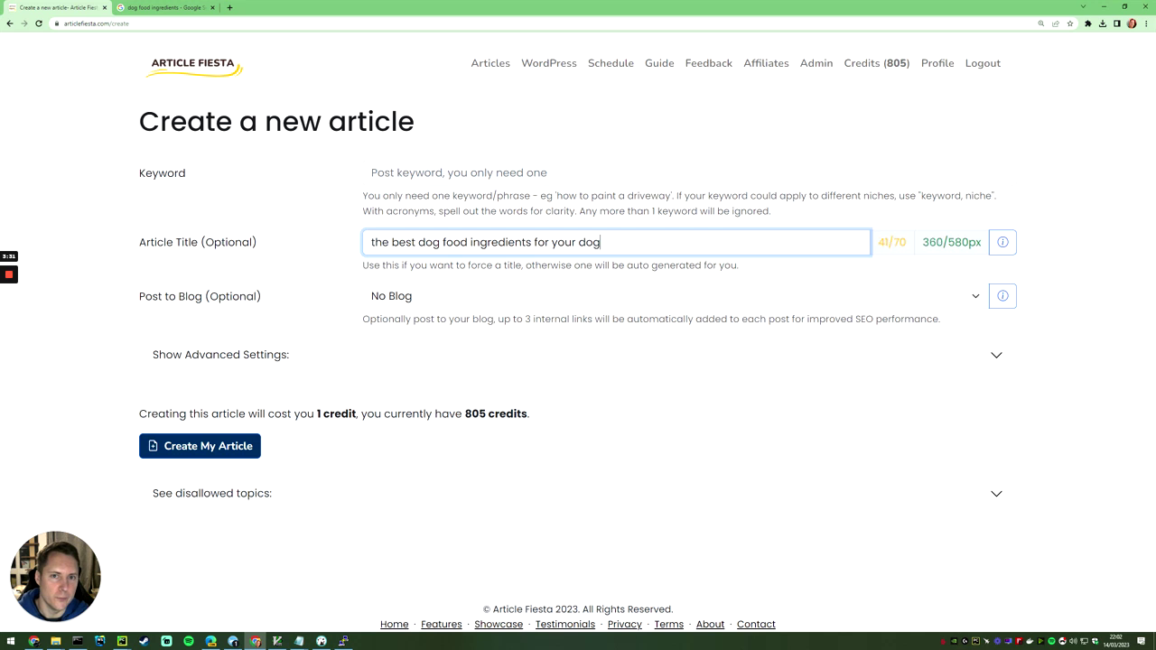
type(" in 2023")
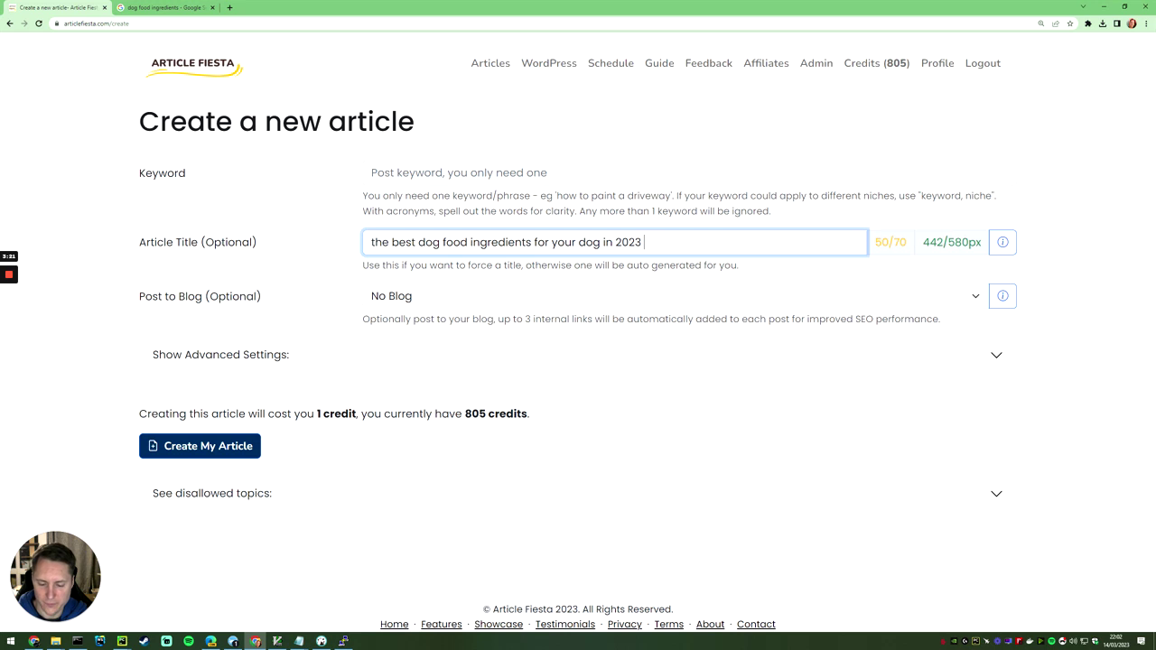
type("check your food now")
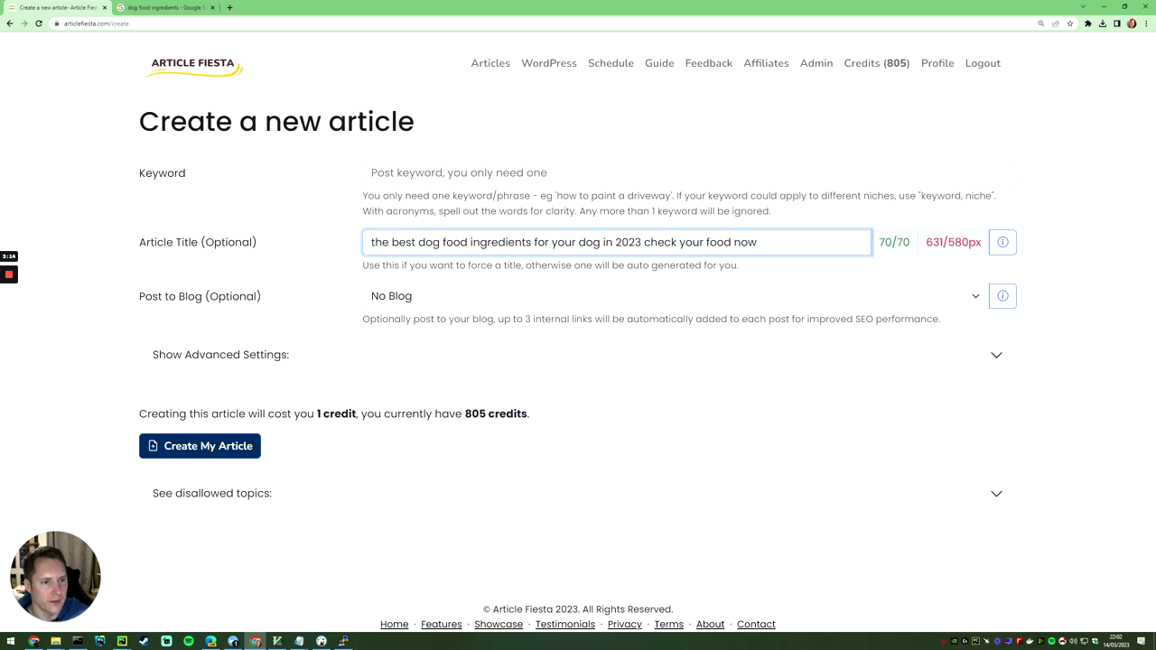
Note the 631/580px width reading and select the entire title.
left_click_drag(926, 244, 965, 244)
left_click(925, 252)
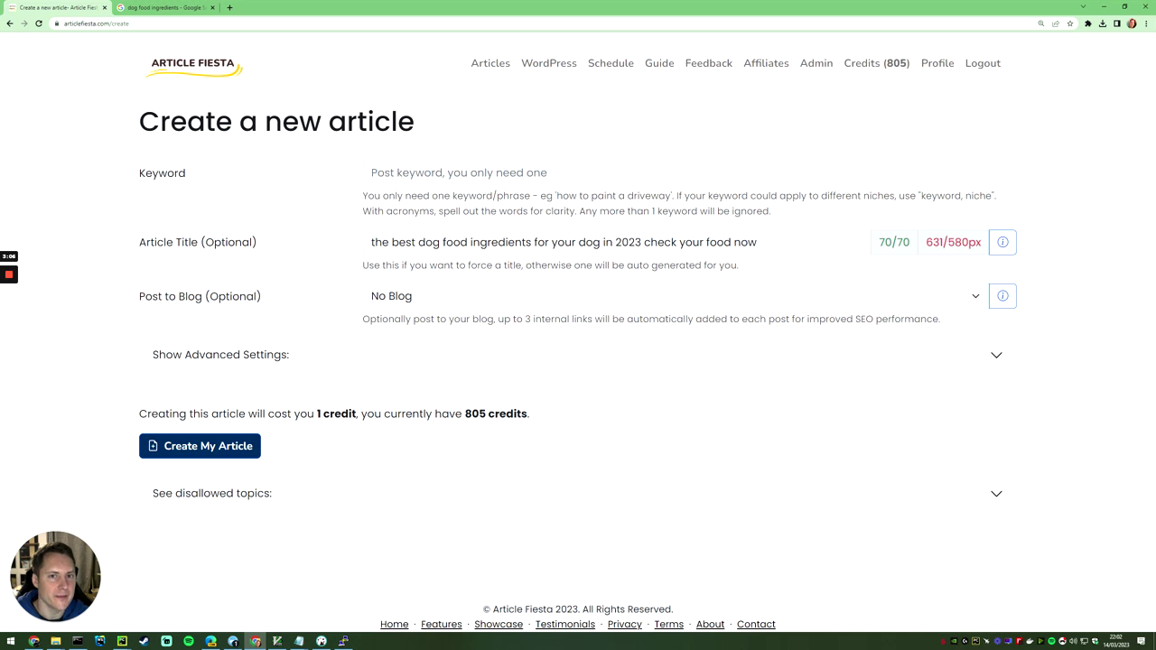
left_click_drag(764, 243, 334, 239)
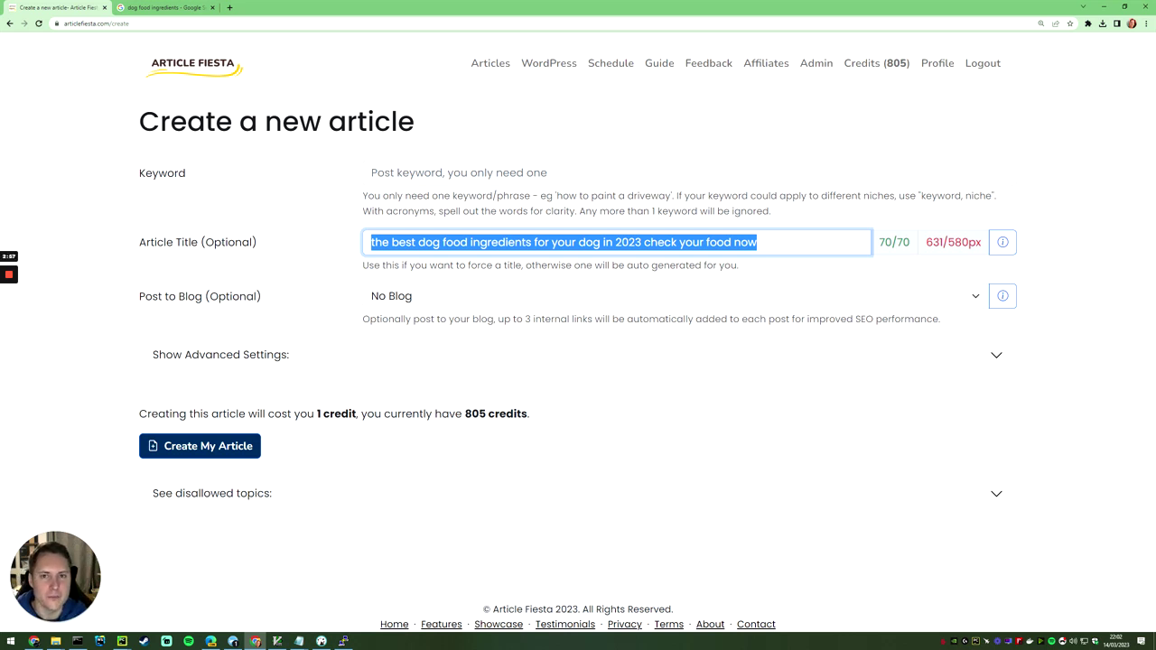
Overtype the title with wide w characters to show the width overflow, then reselect them.
type("wwwwwwwwwwwwwwwwwwwwwwwwwwwww")
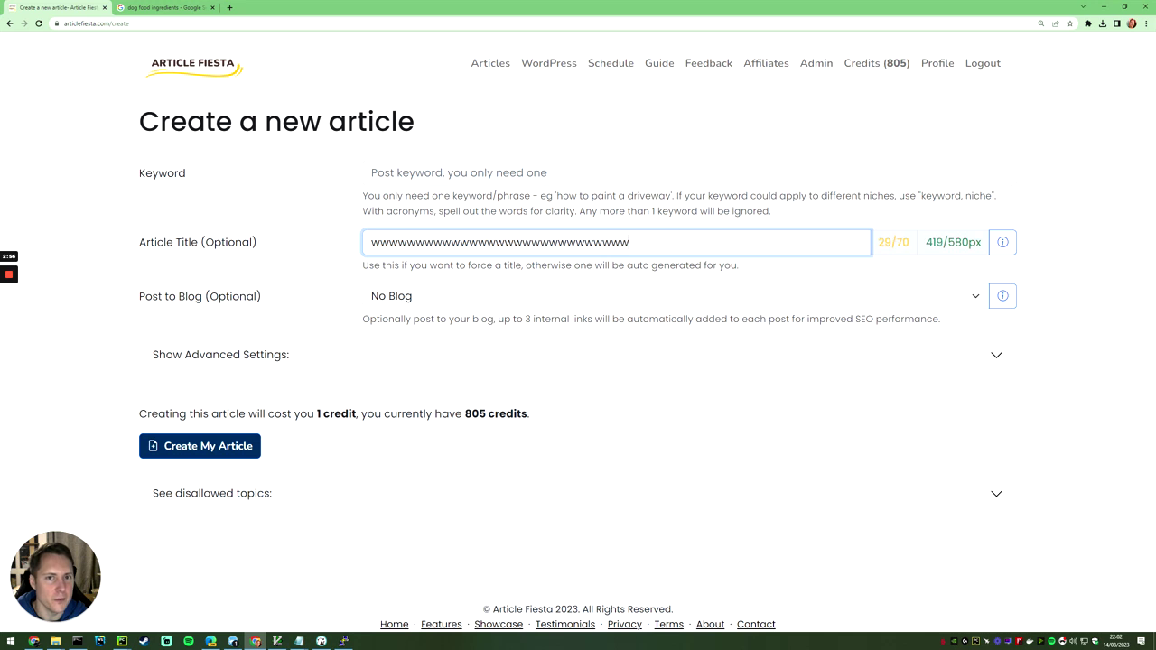
type("wwwwwwwwwwwwwwwwww")
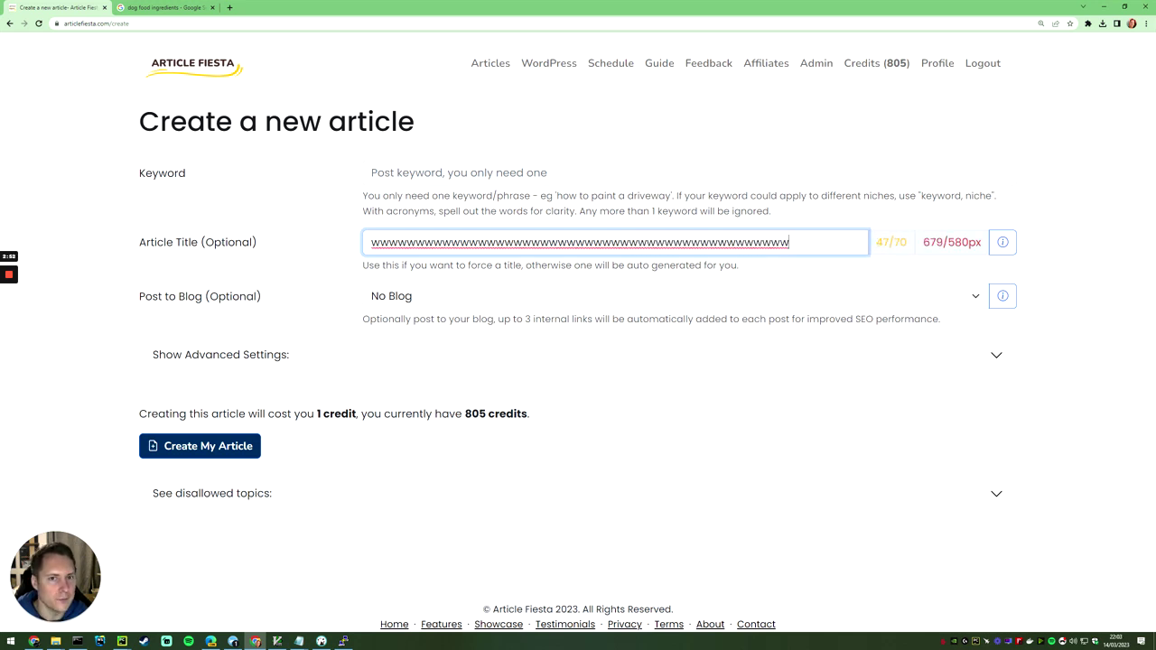
type("www")
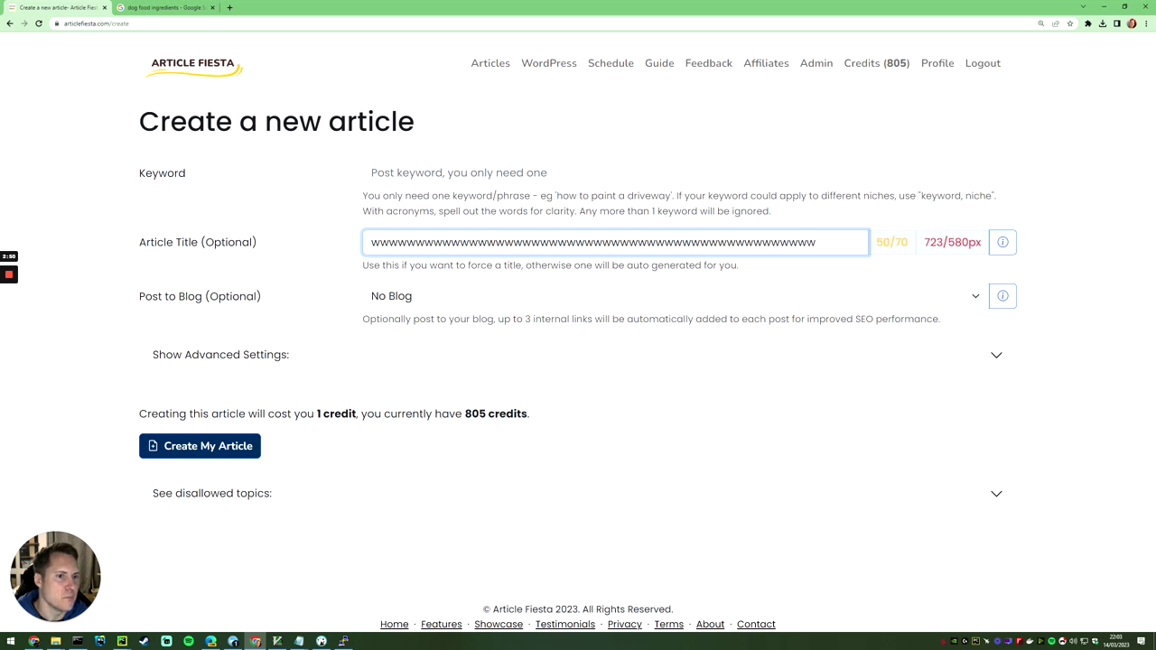
left_click(918, 249)
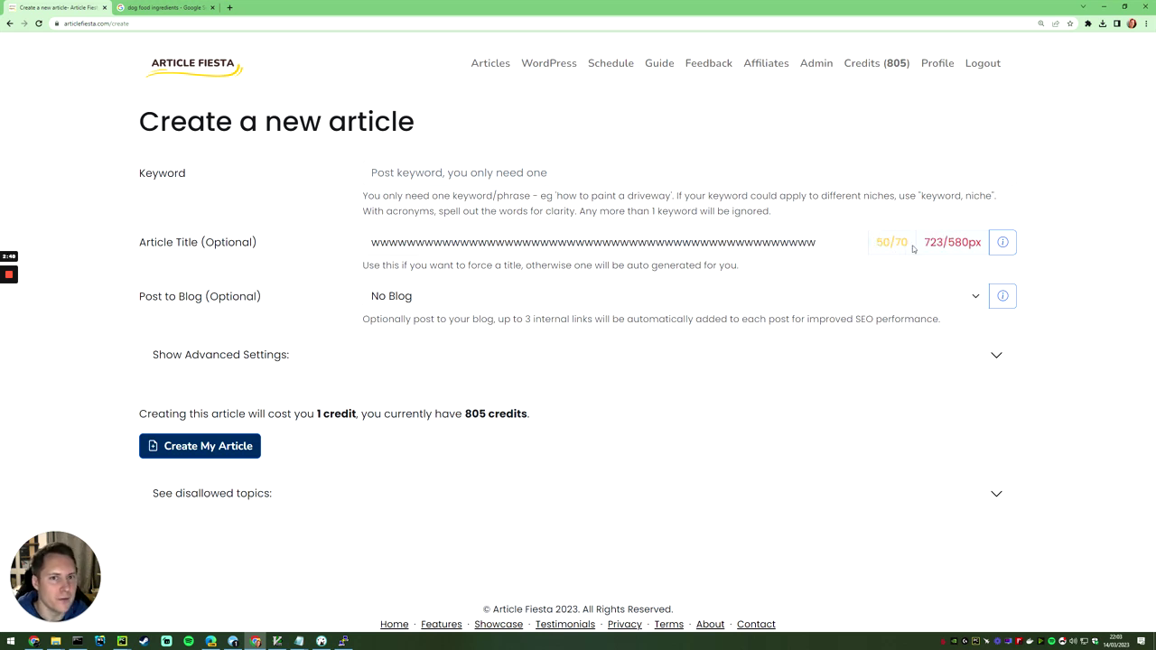
left_click_drag(822, 244, 321, 248)
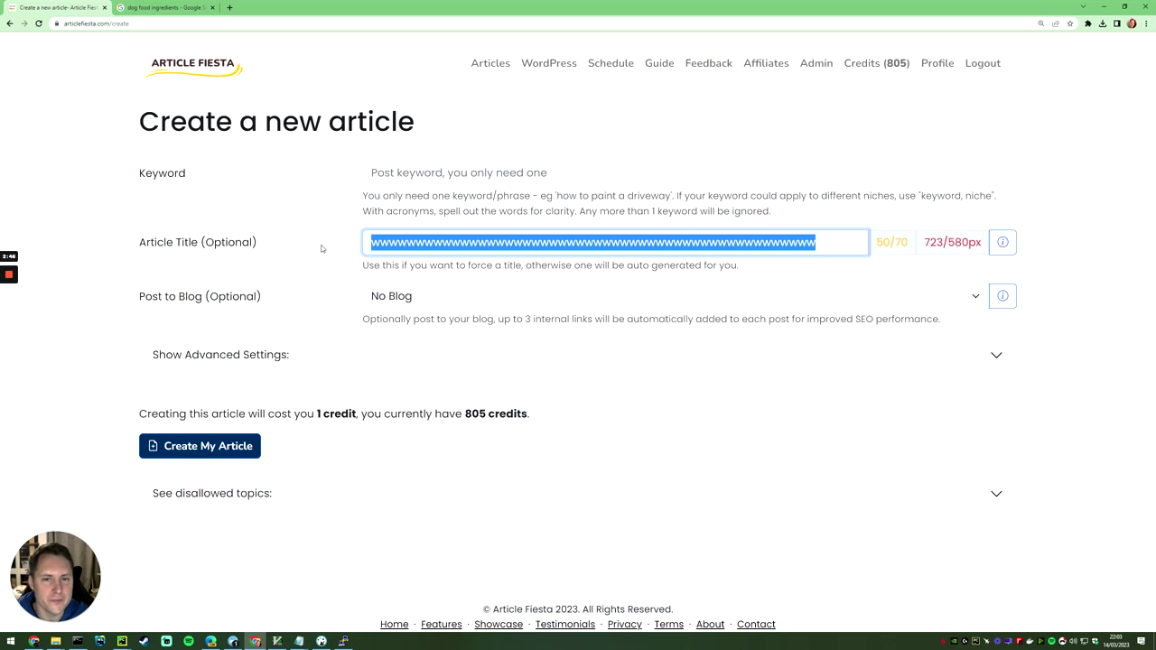
Replace the title with 70 'i' characters, reading 70/70 and only 312/580px.
type("iiiiiiiiiiiiiiiiiiiiiiiiiiiiiiiiiiii")
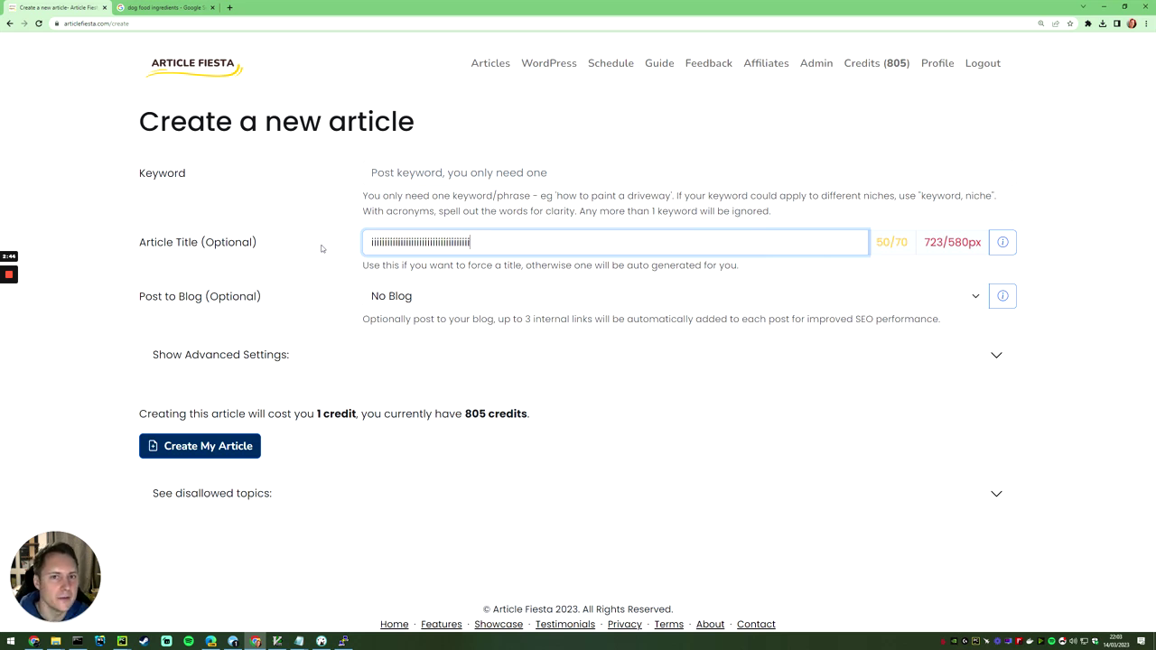
type("iiiiiiiiiiiiiiiiiiiiiiiiiiiiii")
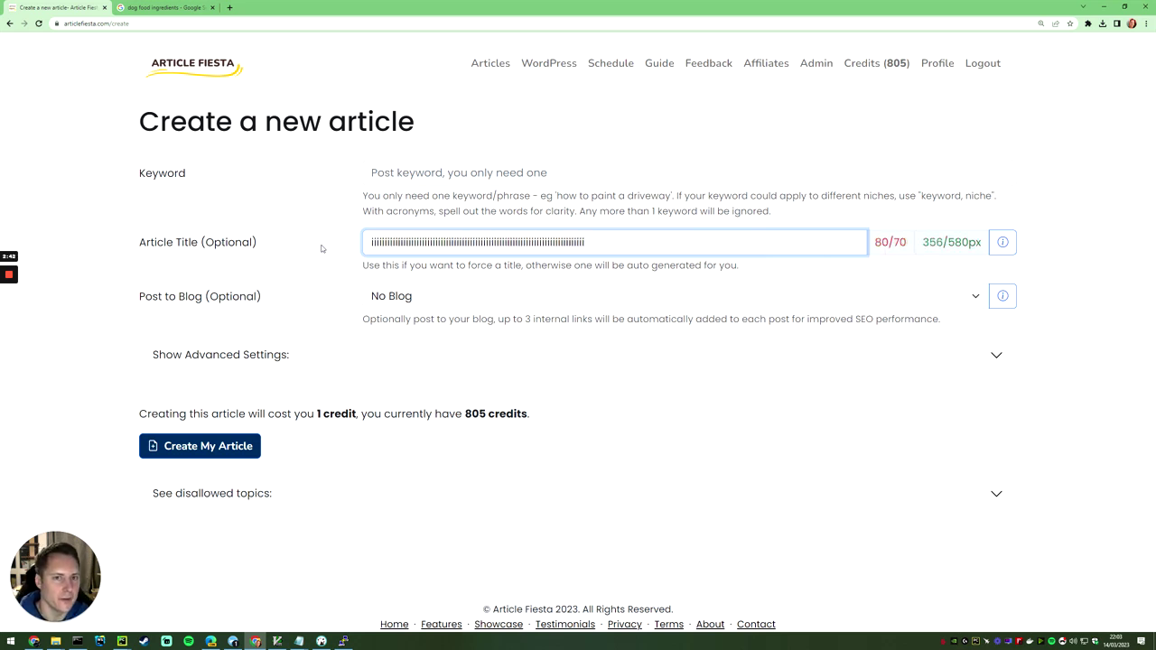
key("BackSpace")
key("BackSpace")
key("BackSpace")
key("BackSpace")
key("BackSpace")
key("BackSpace")
key("BackSpace")
key("BackSpace")
key("BackSpace")
key("BackSpace")
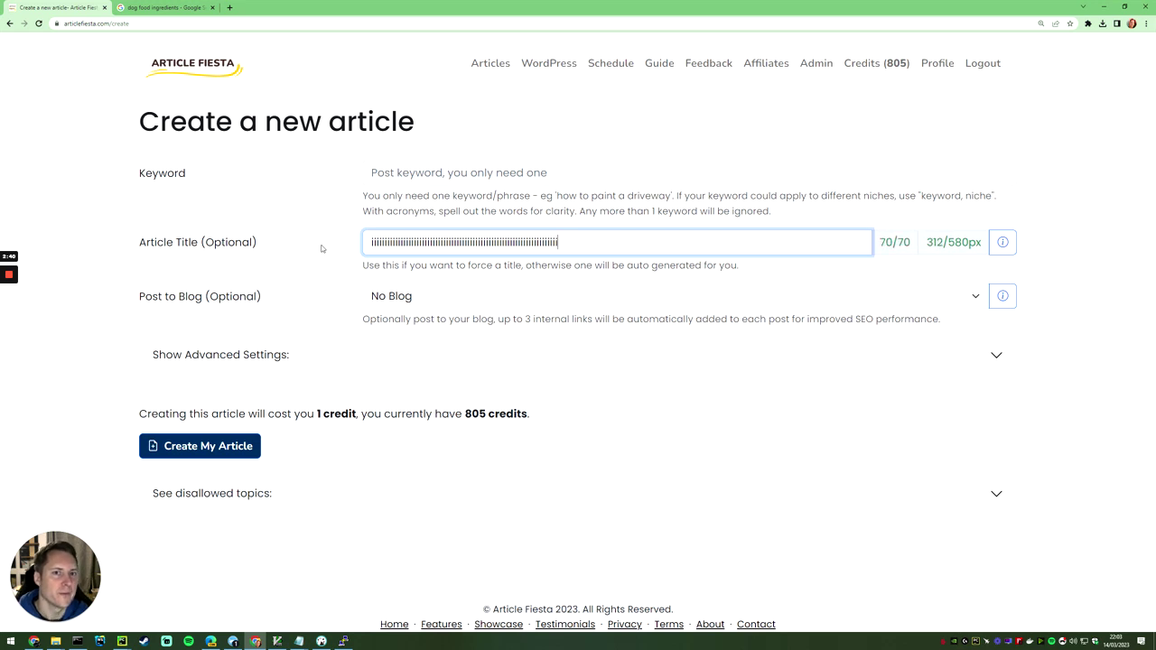
left_click_drag(926, 244, 943, 244)
left_click(944, 242)
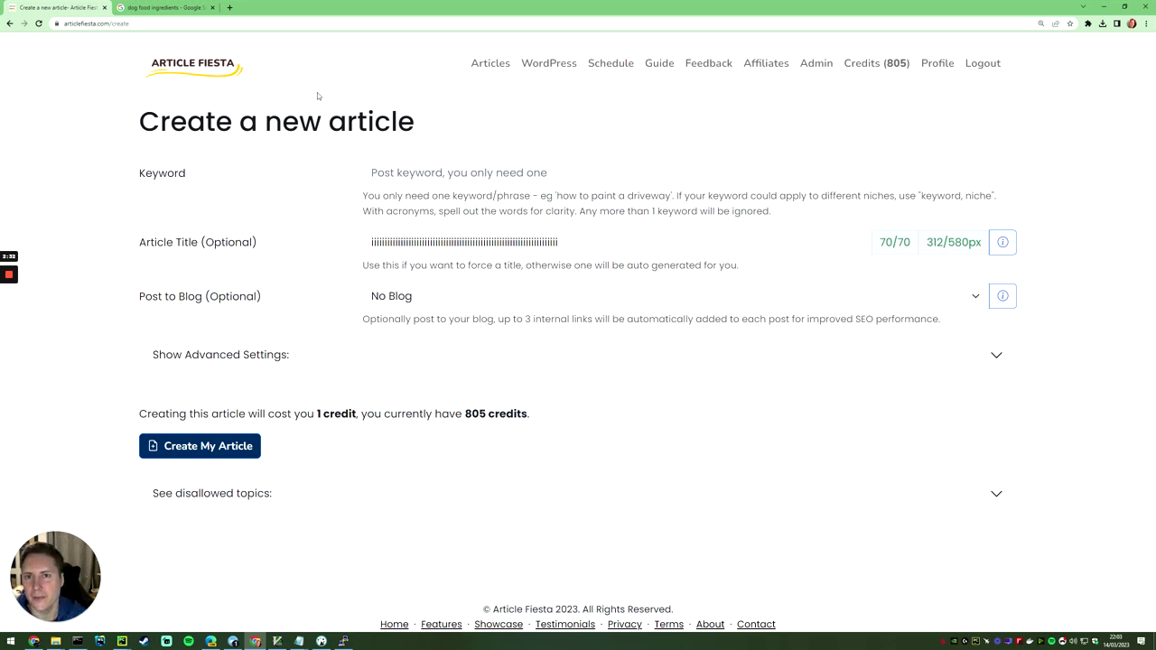
Switch back to the Google 'dog food ingredients' results and scroll through them.
left_click(208, 12)
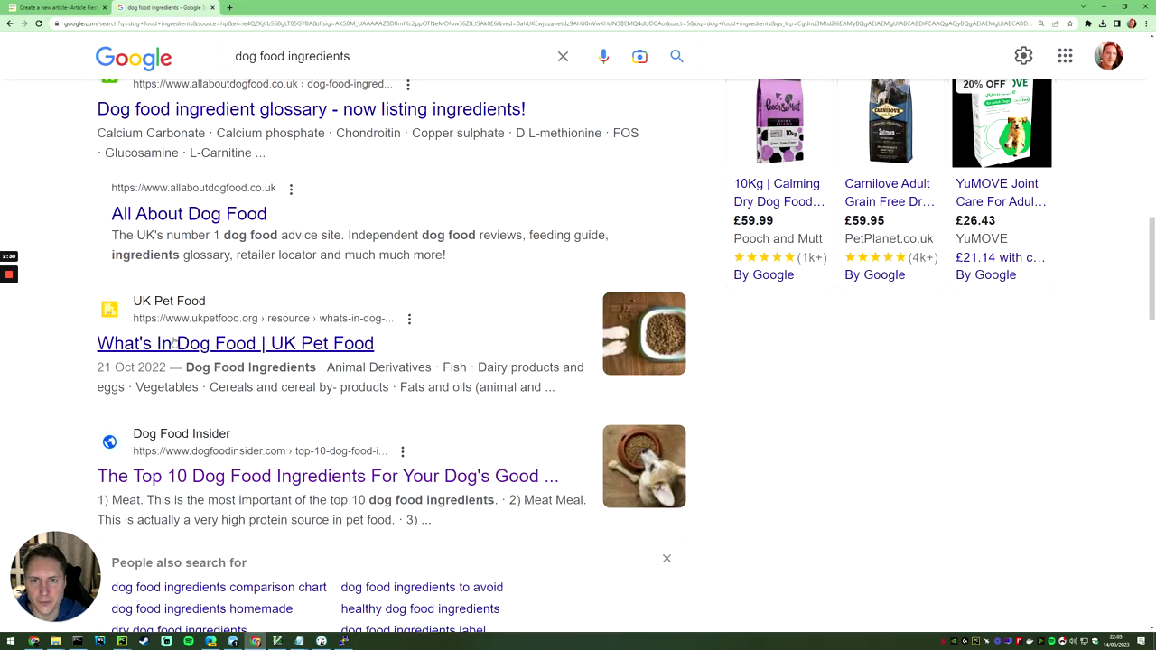
left_click(59, 7)
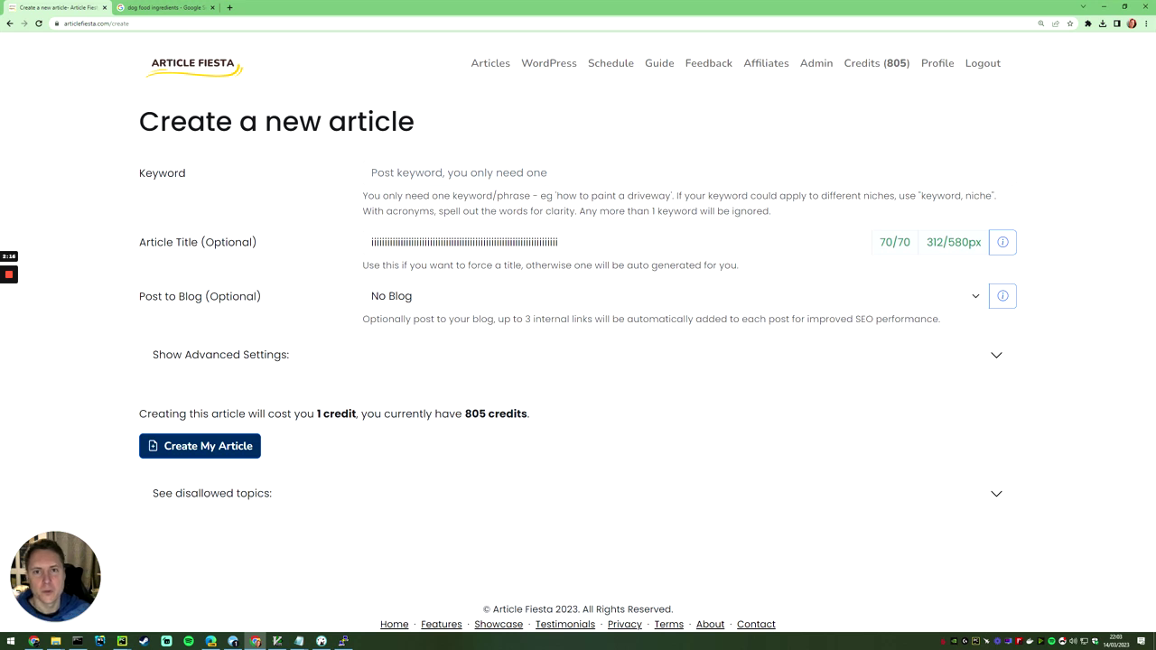
key("ctrl+Tab")
scroll(416, 377, "down", 3)
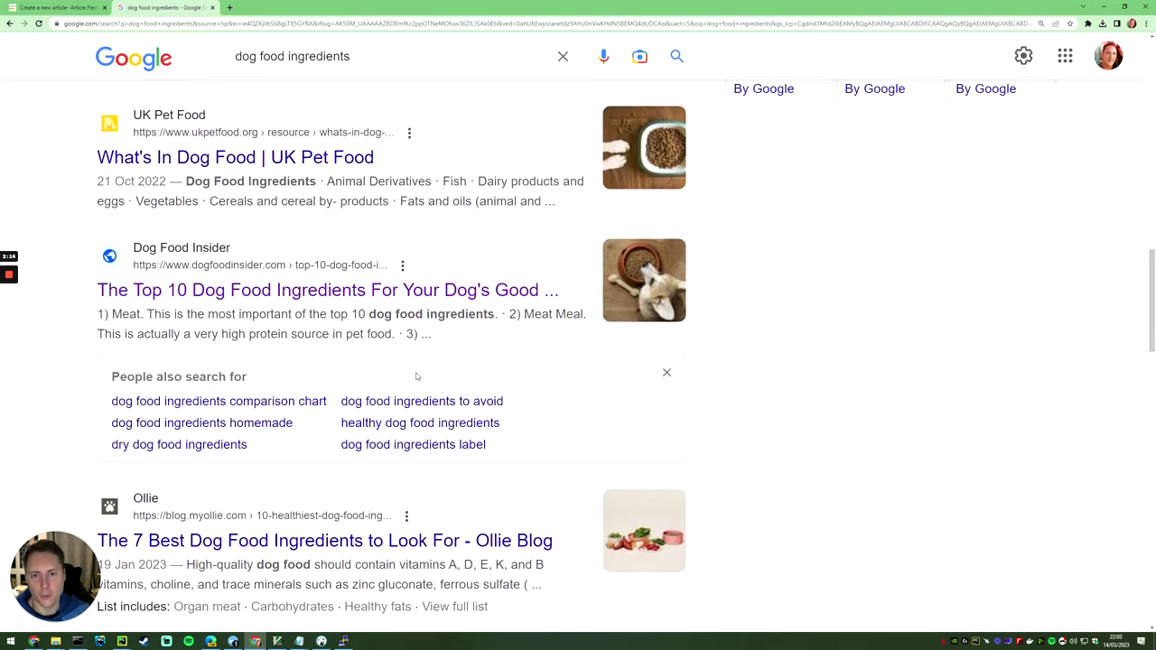
scroll(417, 377, "down", 1)
scroll(516, 349, "up", 1)
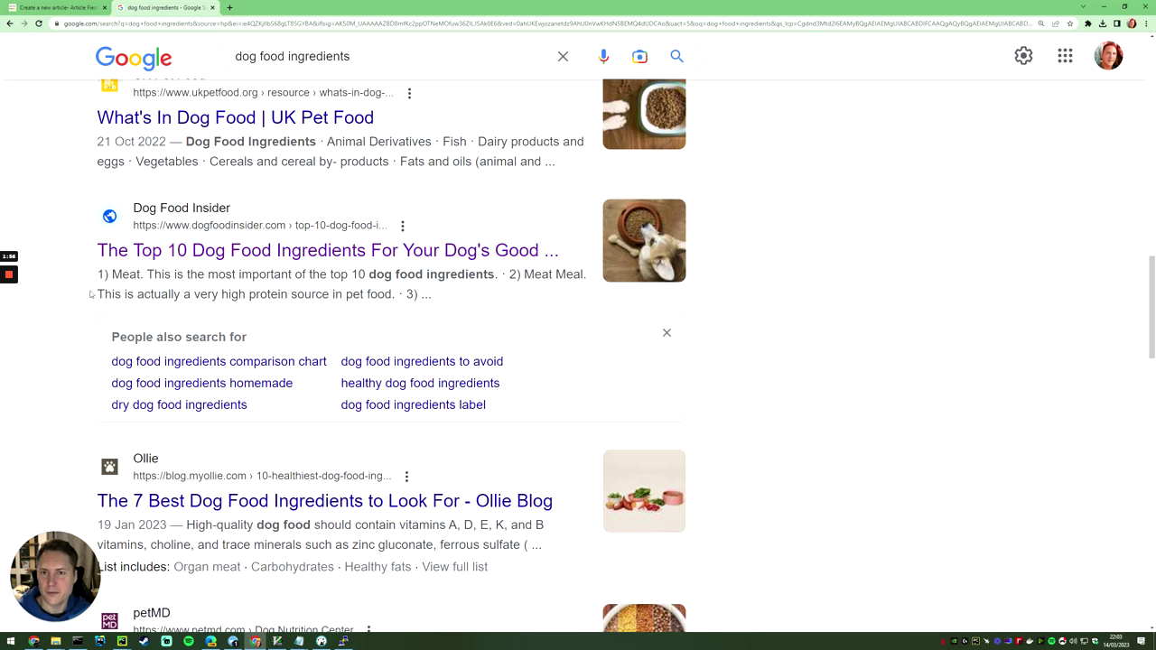
mouse_move(6, 281)
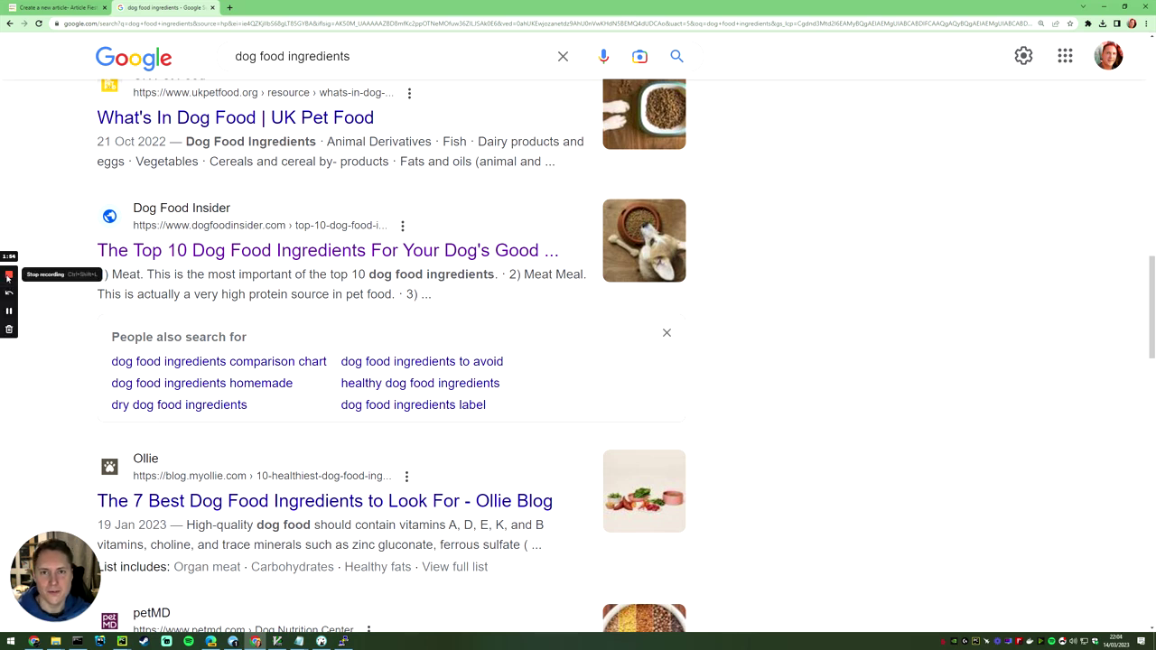